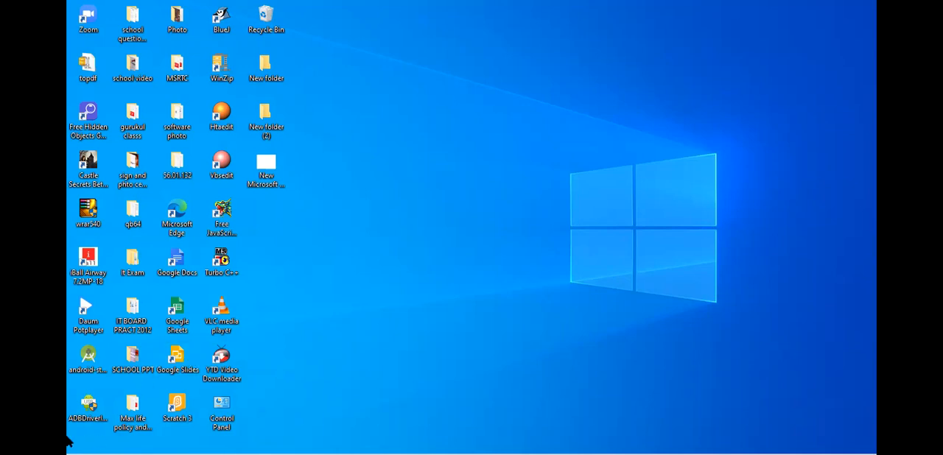
mouse_move(70, 442)
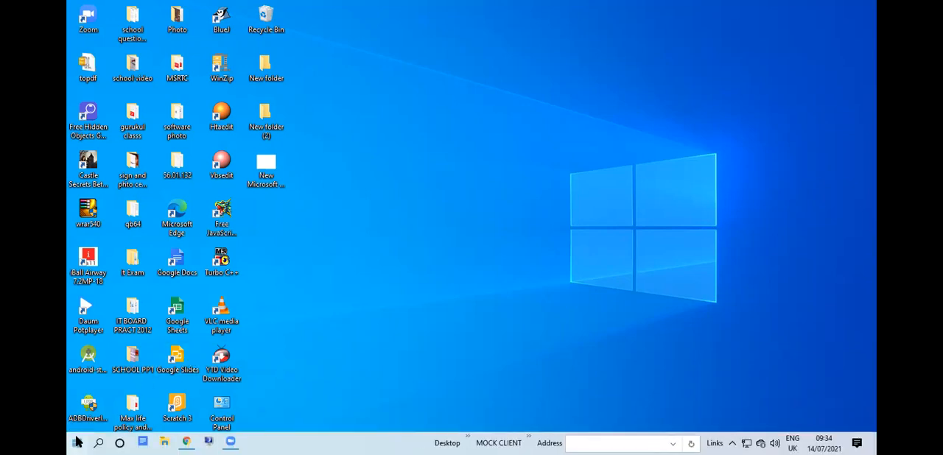
left_click(77, 442)
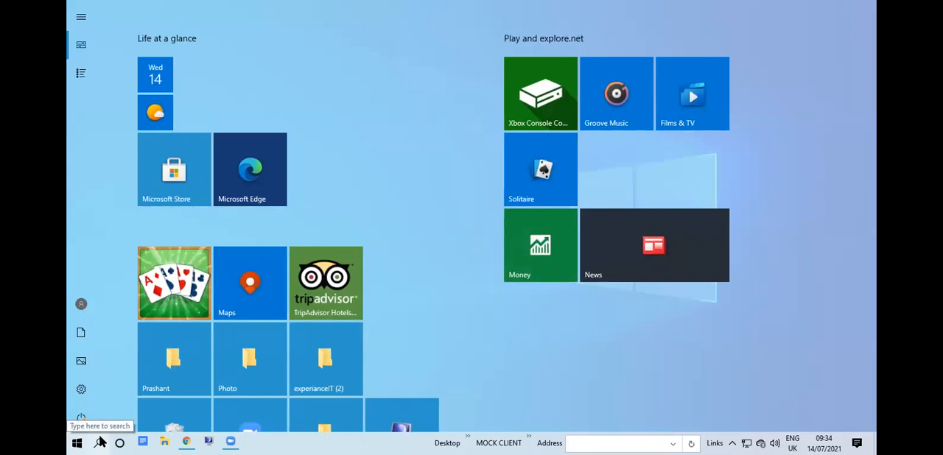
mouse_move(79, 111)
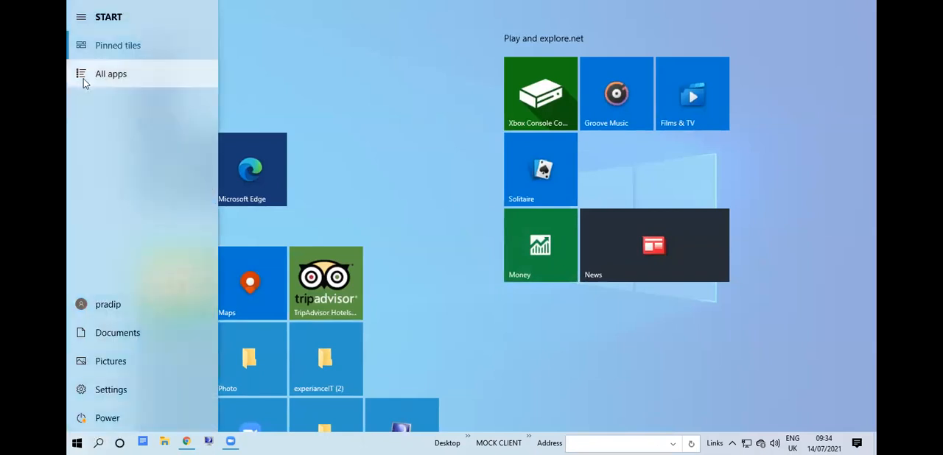
left_click(83, 81)
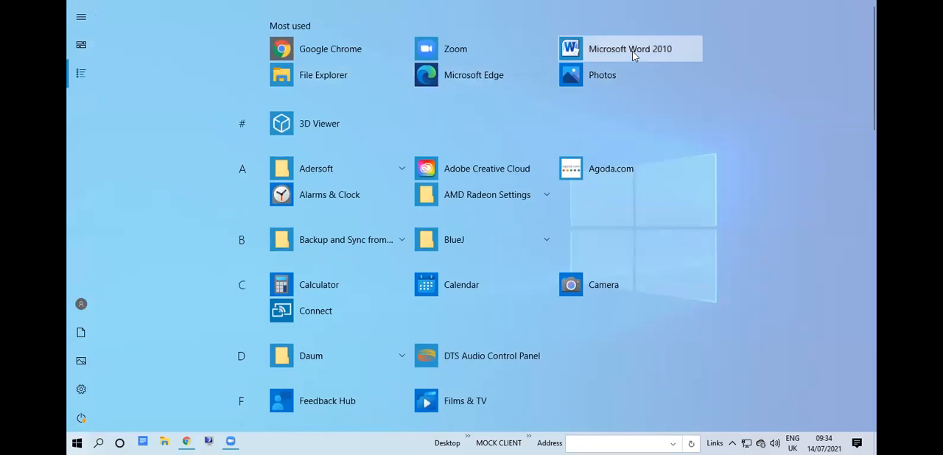
left_click(73, 441)
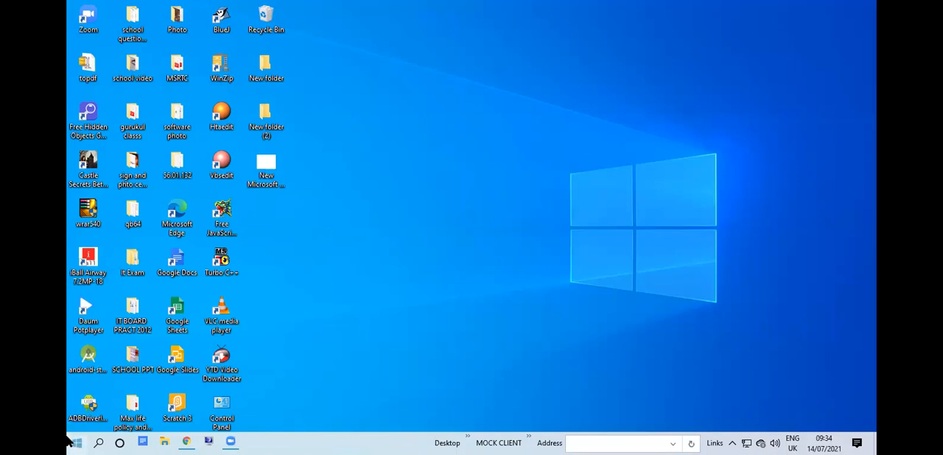
Launch Microsoft Word 2010 from the full list of installed apps and dismiss the activation wizard.
left_click(73, 442)
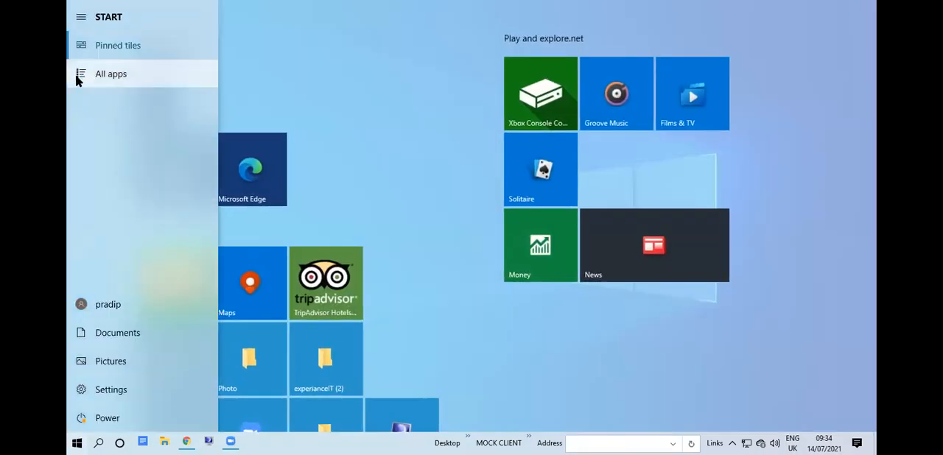
left_click(77, 78)
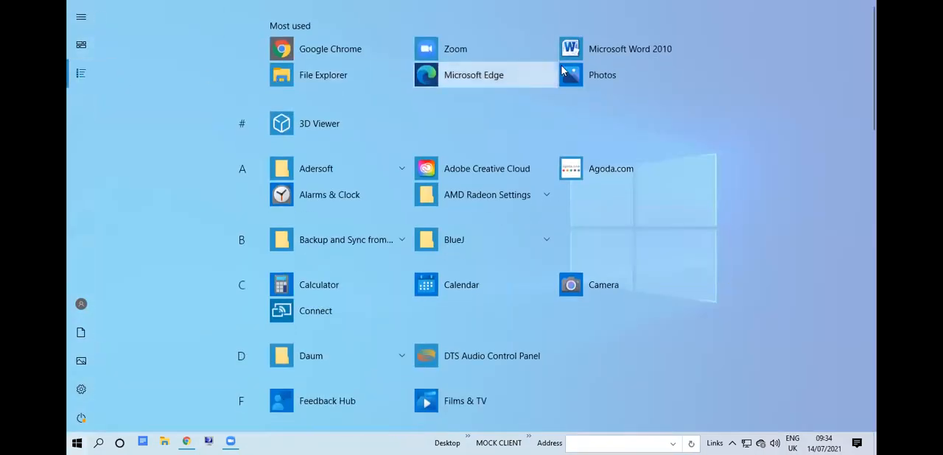
left_click(652, 50)
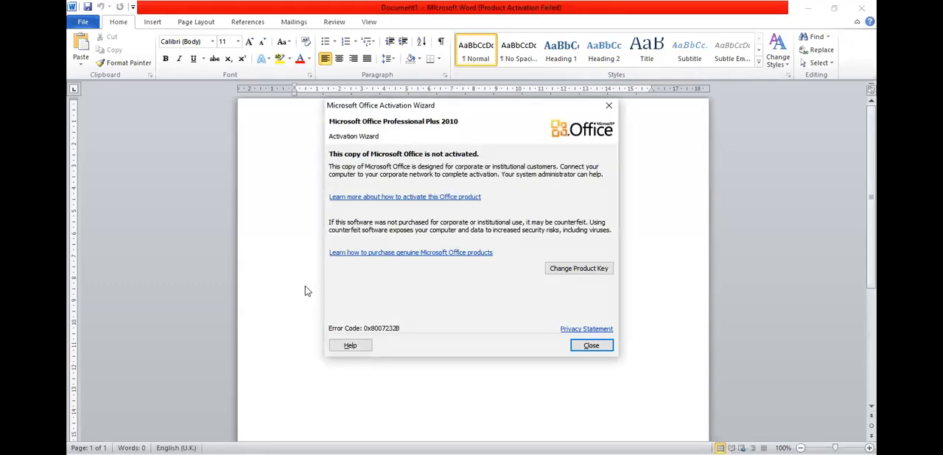
left_click(583, 348)
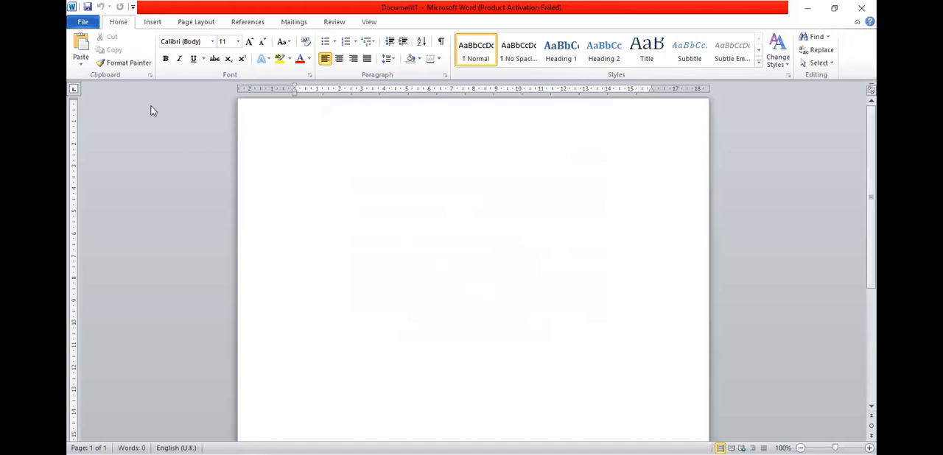
Create a new document from the Blank document template and minimize its window.
left_click(81, 24)
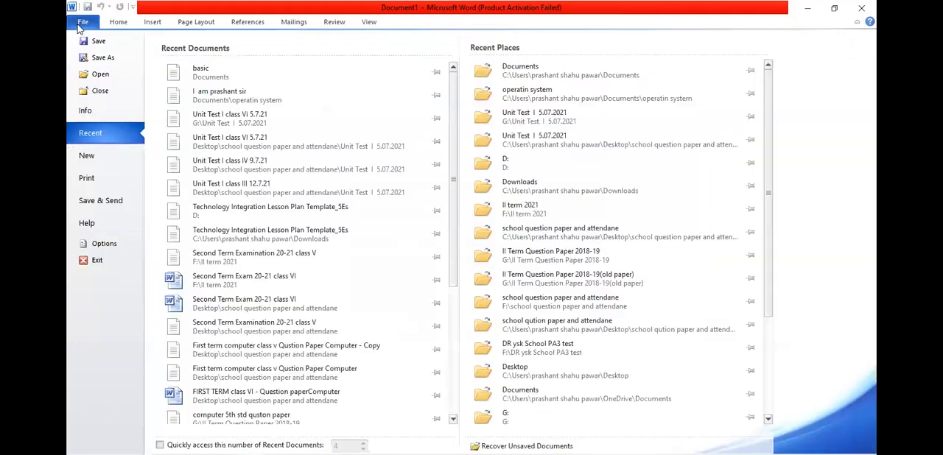
left_click(88, 159)
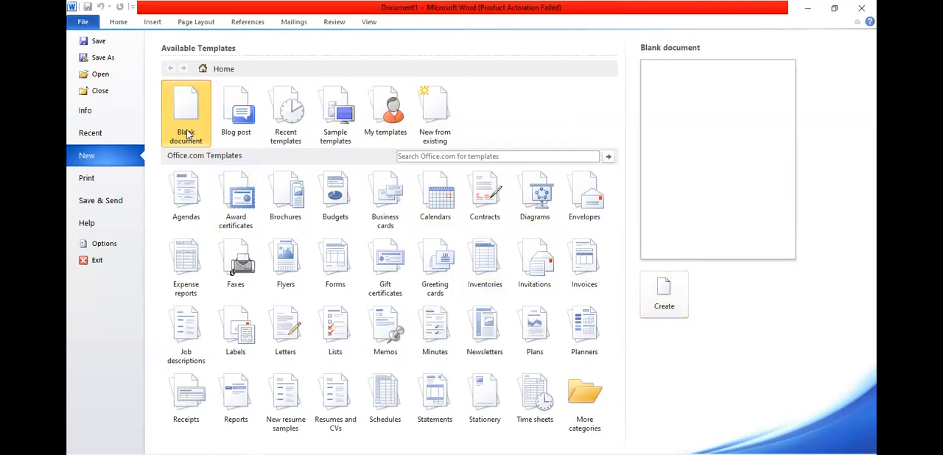
left_click(670, 295)
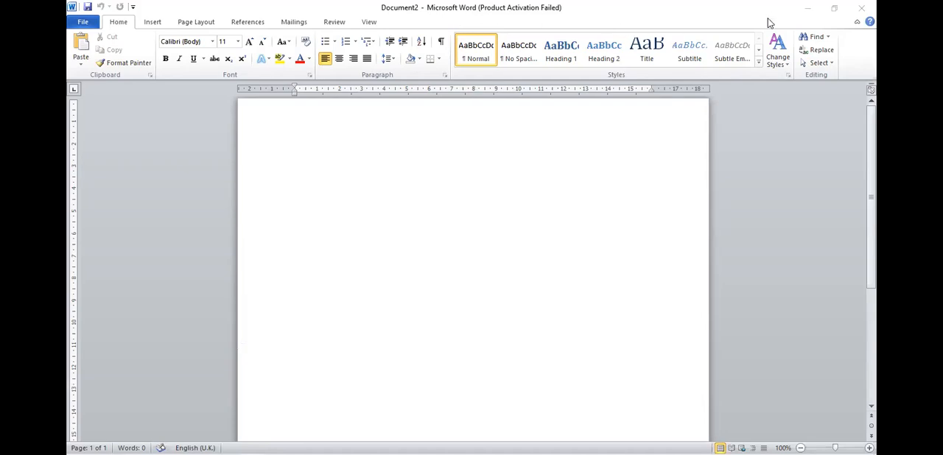
left_click(808, 10)
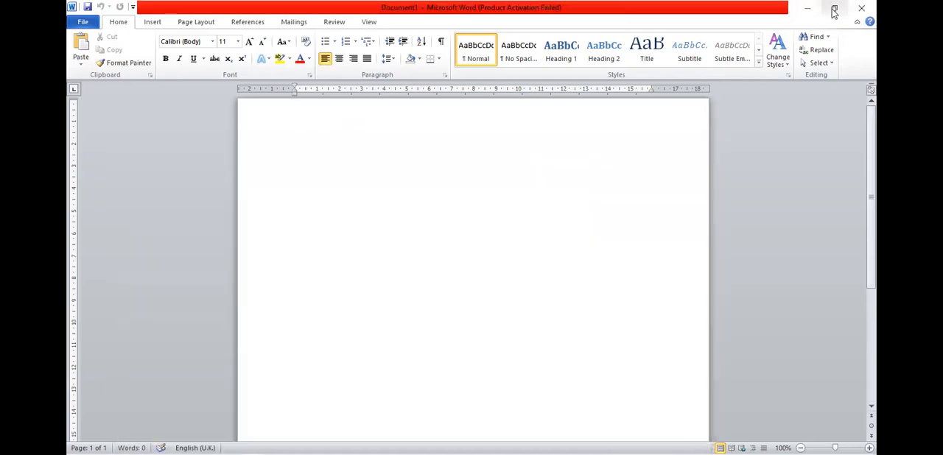
Restore the Document1 window to its smaller size and maximize it again, three times in a row.
left_click(834, 10)
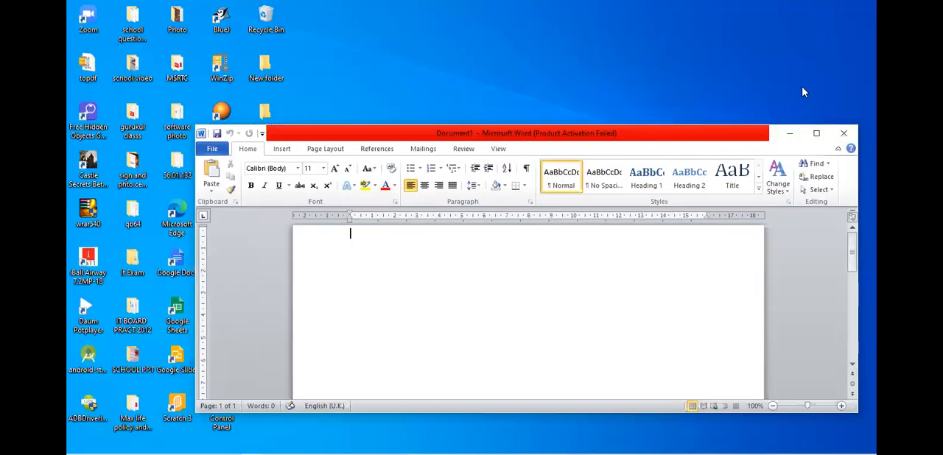
left_click(816, 133)
left_click(833, 11)
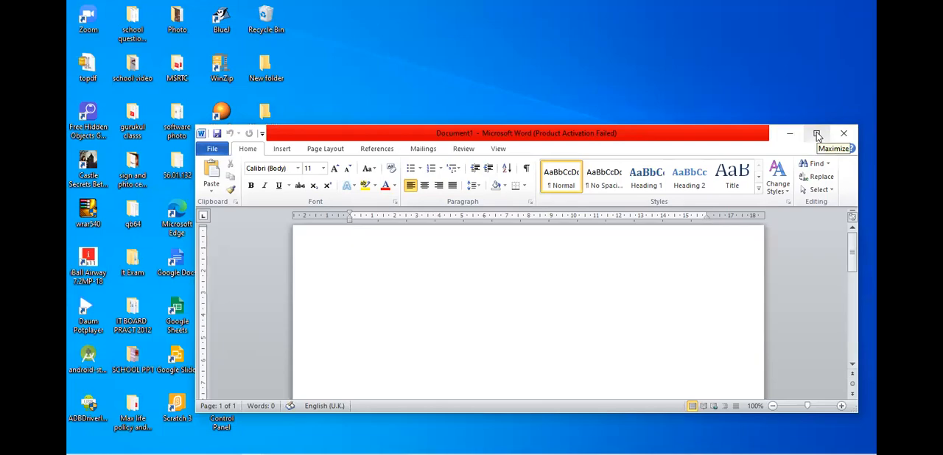
left_click(816, 133)
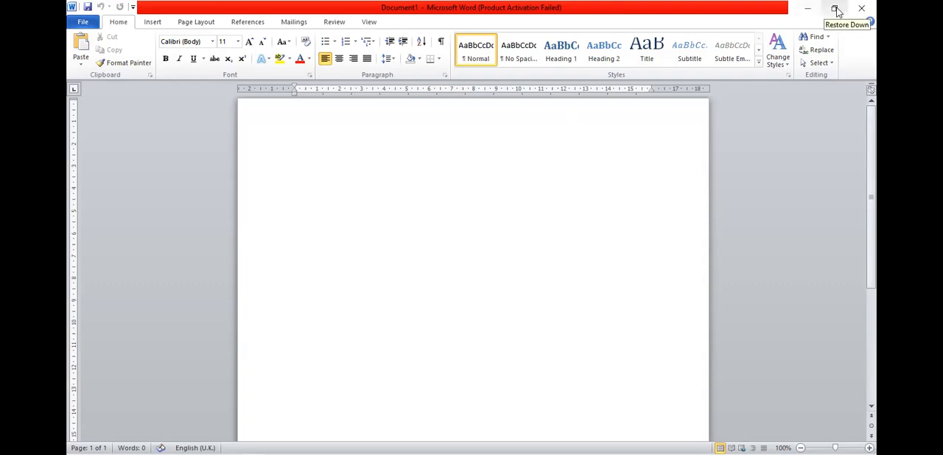
left_click(835, 10)
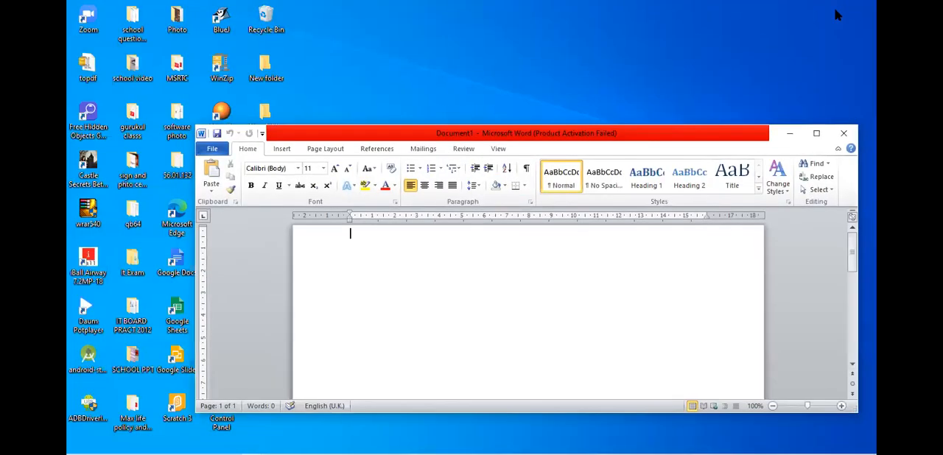
left_click(817, 134)
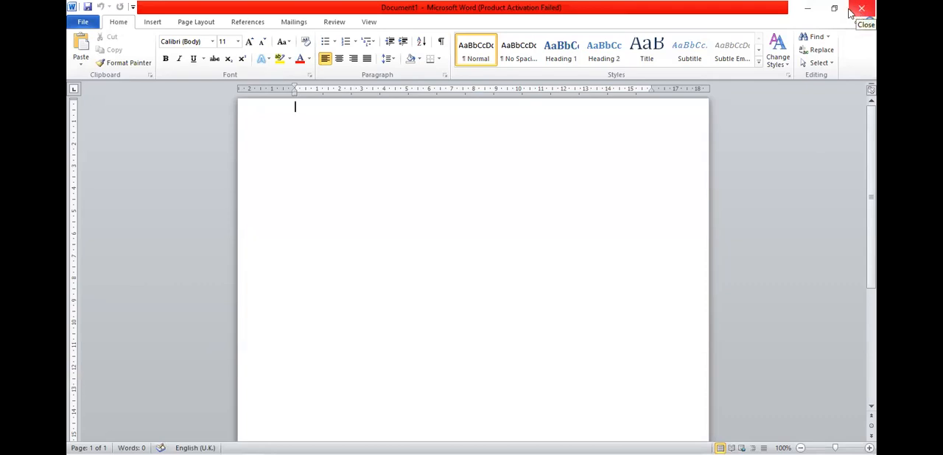
Save the blank document in the Documents folder as a Word Document named Demo.
left_click(87, 7)
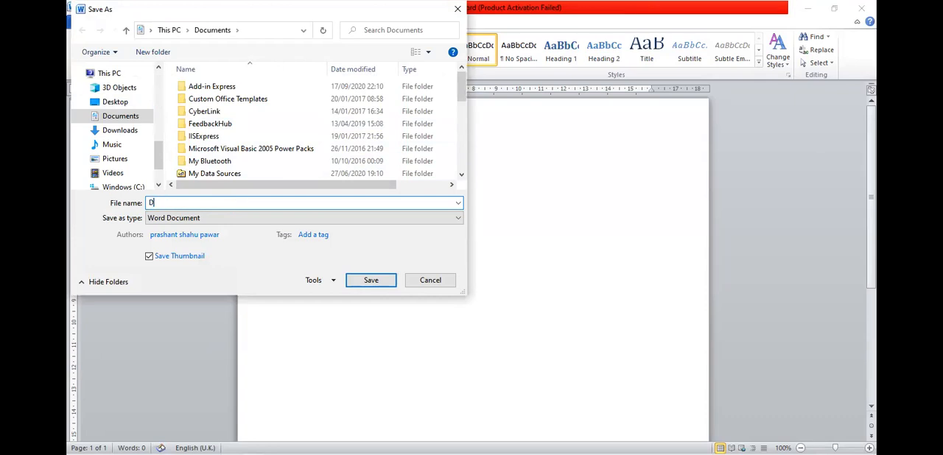
type("Demo")
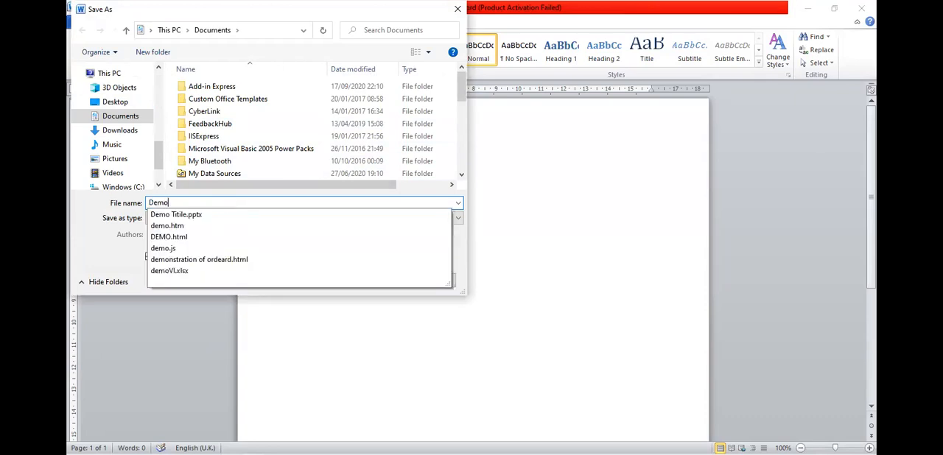
key("Return")
key("Return")
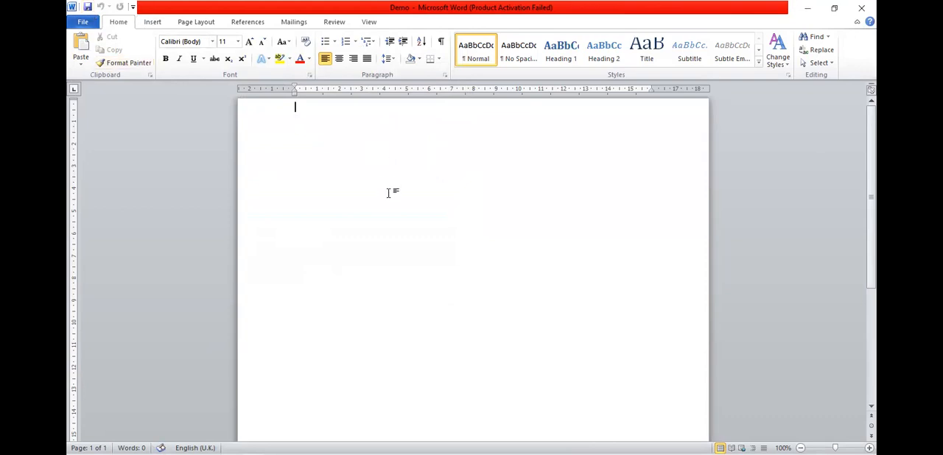
Enter a one-line self-introduction on the page: "I am", the teacher's first name and "sir".
type("I am prashant sir")
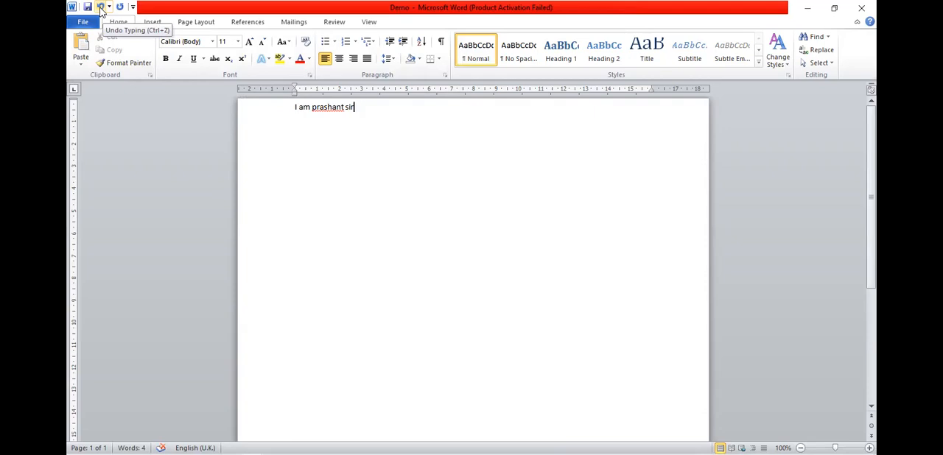
Undo the typing until the page is empty and redo it to bring the whole sentence back.
left_click(101, 7)
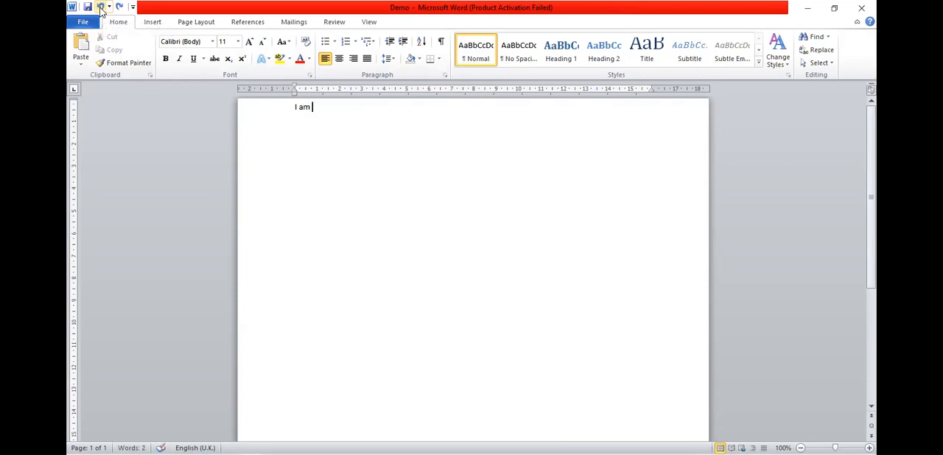
left_click(101, 7)
left_click(101, 7)
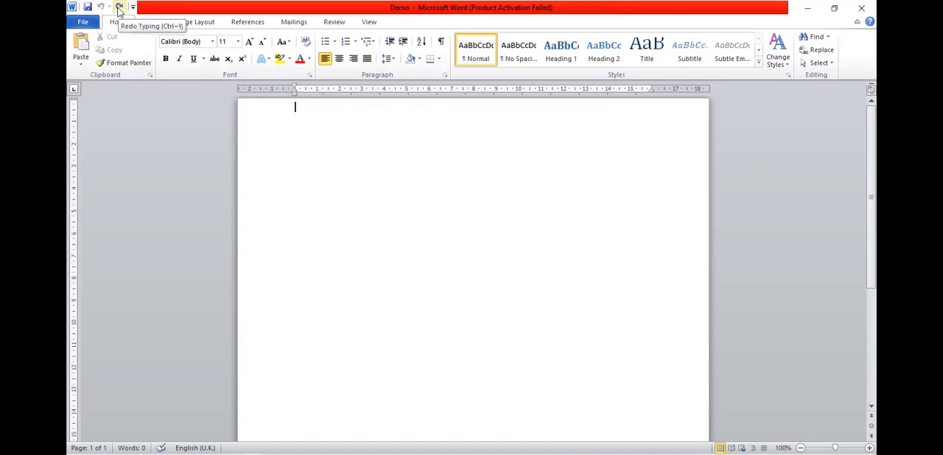
left_click(119, 7)
left_click(118, 8)
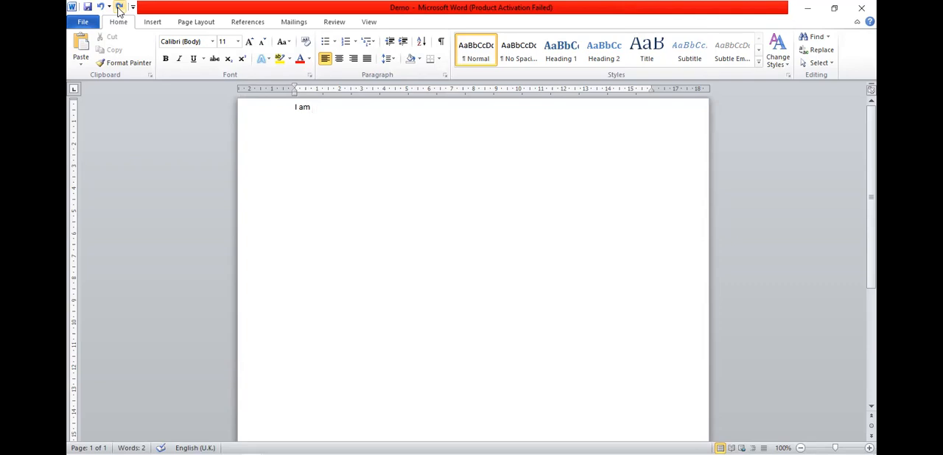
left_click(118, 8)
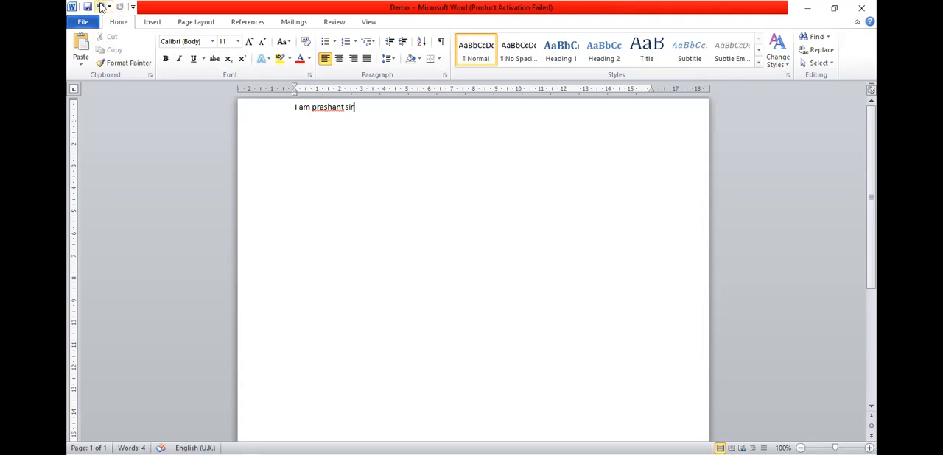
Repeat the full undo and redo of the introduction sentence three more times, finishing with the sentence restored.
left_click(101, 7)
left_click(101, 7)
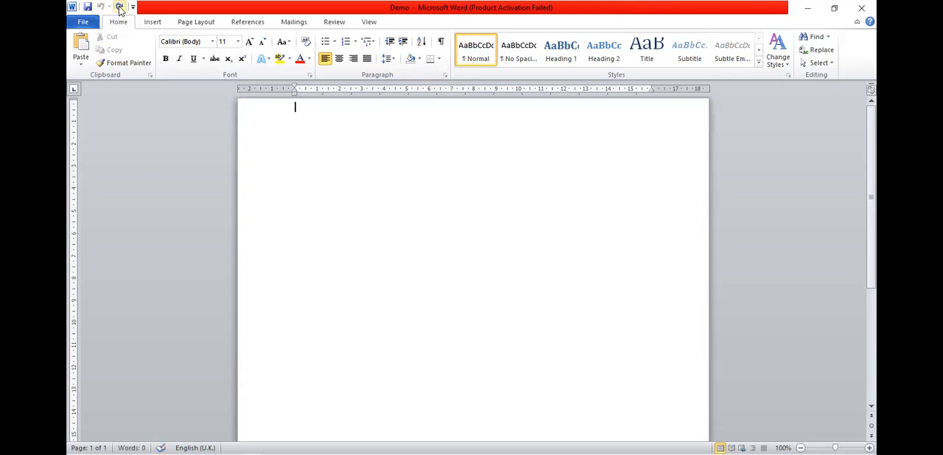
left_click(119, 8)
left_click(119, 7)
left_click(119, 8)
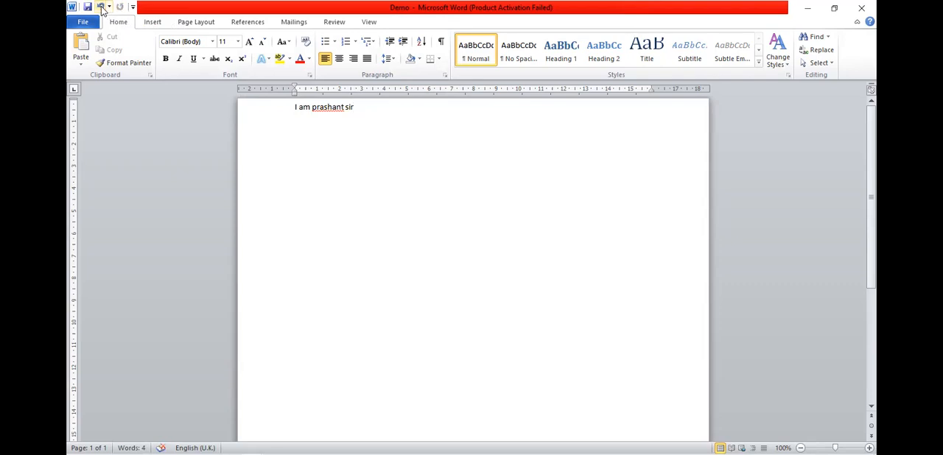
left_click(101, 8)
left_click(101, 8)
left_click(100, 7)
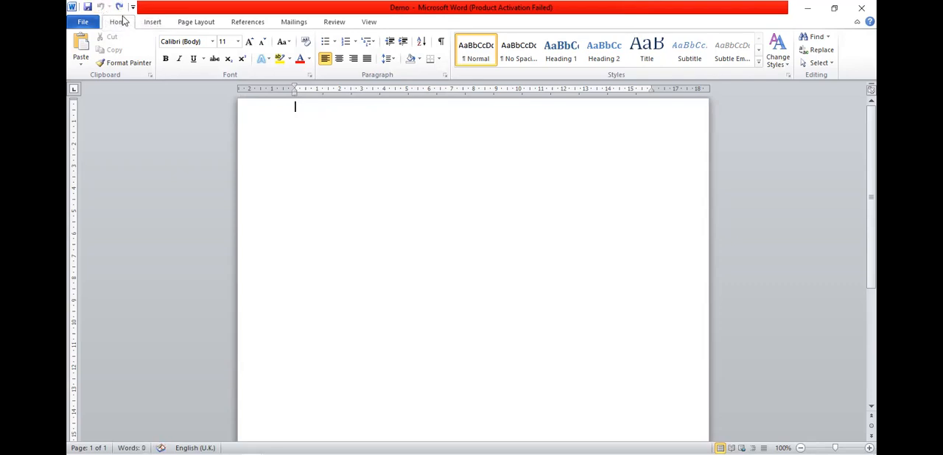
left_click(119, 7)
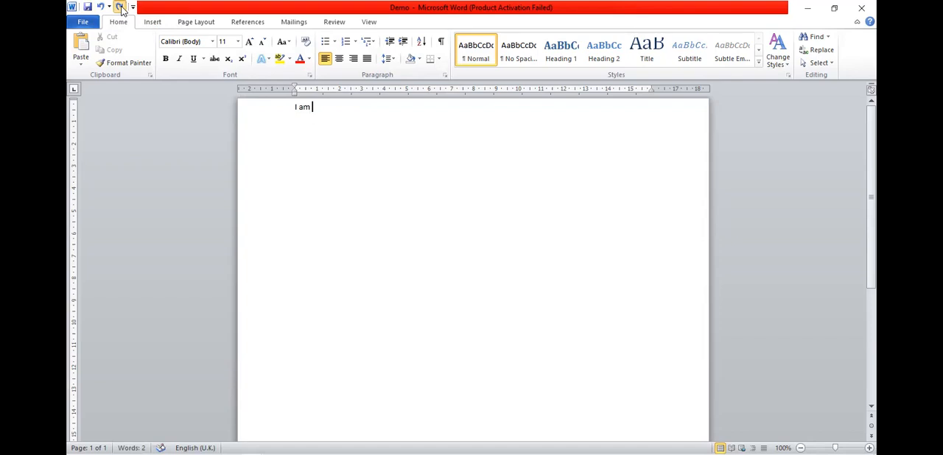
left_click(119, 7)
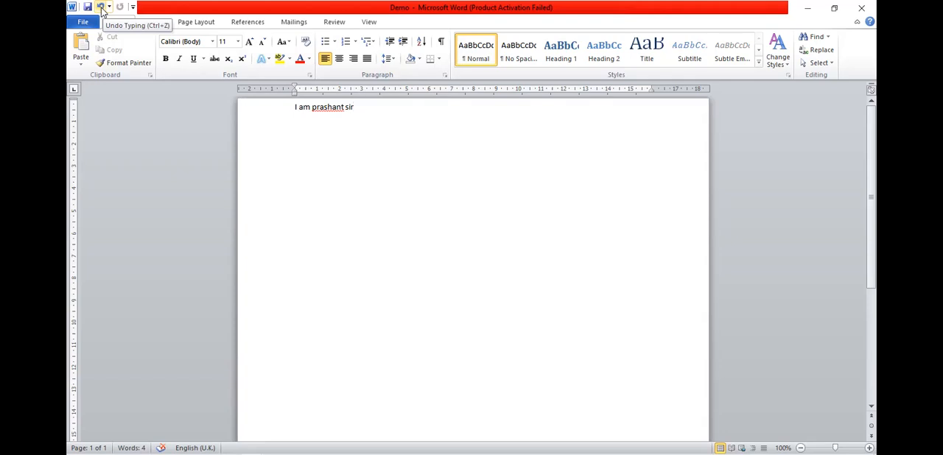
left_click(101, 7)
left_click(101, 7)
left_click(101, 7)
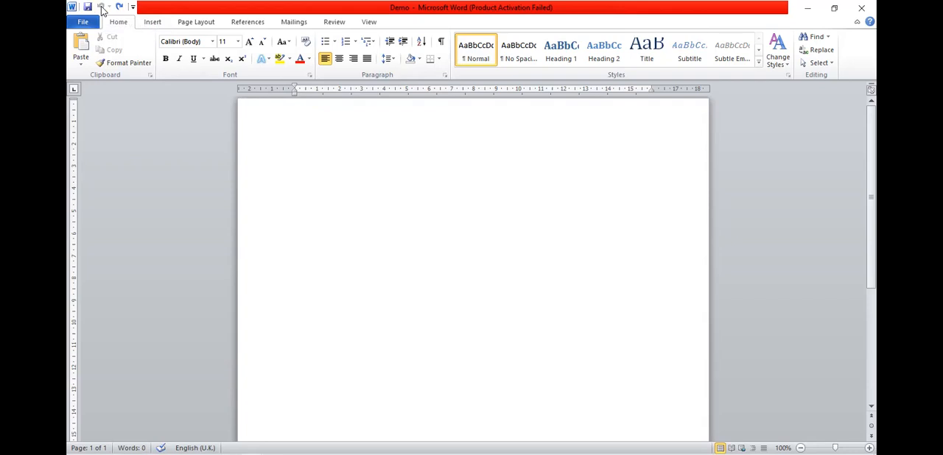
left_click(119, 8)
left_click(119, 7)
left_click(118, 7)
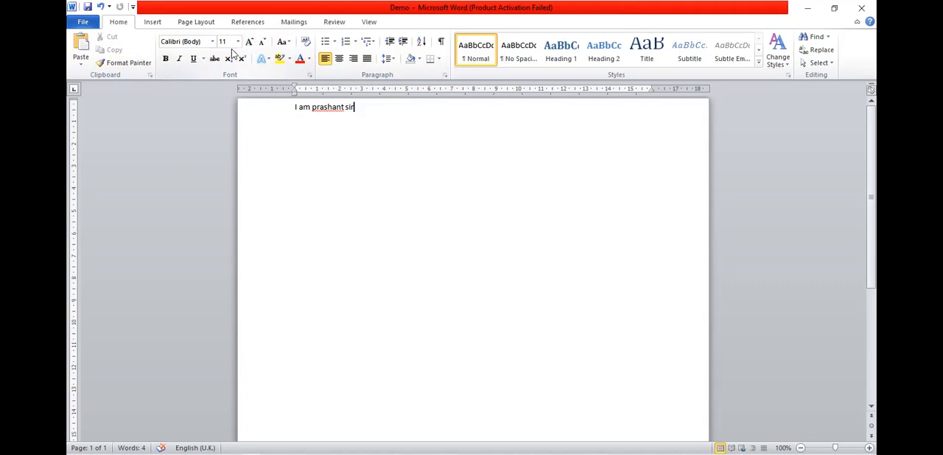
Display the lists of recent documents and recent places for the Demo file's session.
left_click(83, 22)
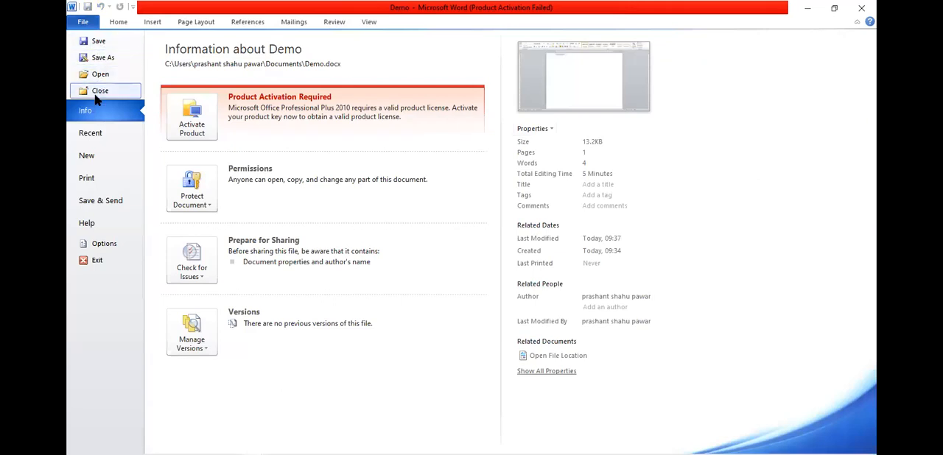
left_click(89, 137)
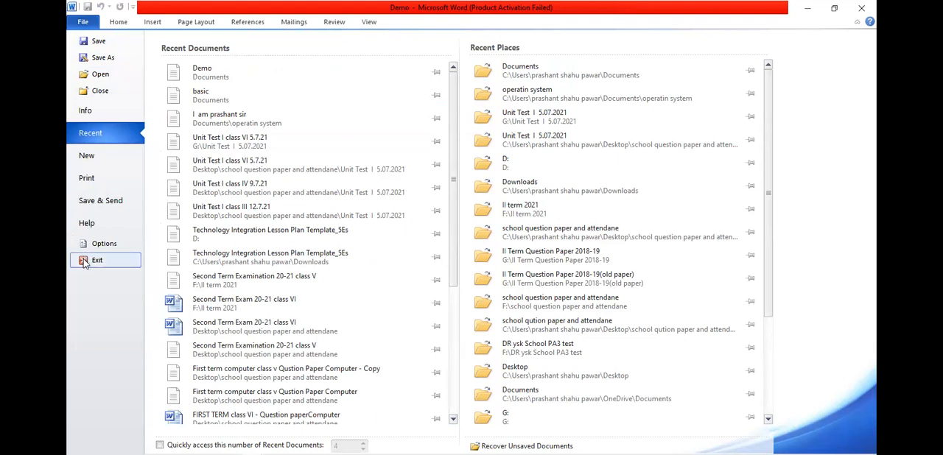
Return to the document and add a second line below the introduction: "I am" followed by another person's first name.
left_click(83, 24)
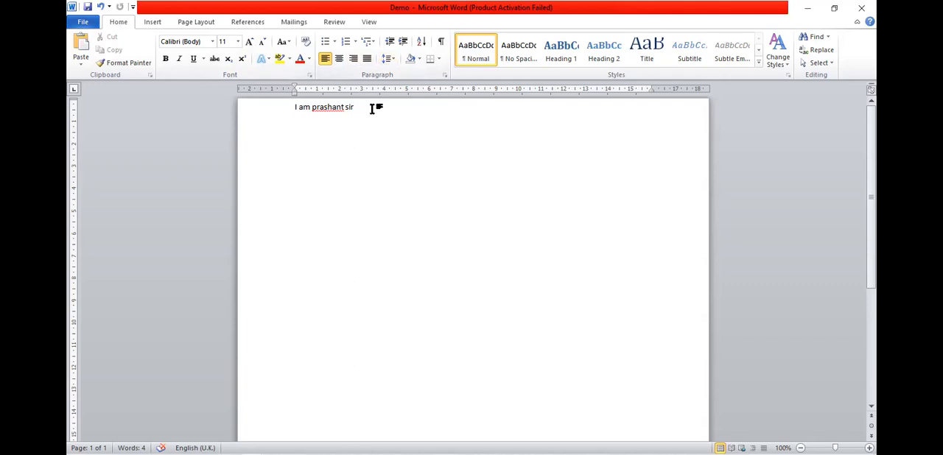
key("Return")
type("I am pradip")
Select both lines and try 1.5 line spacing before setting their spacing to 3.0.
left_click_drag(282, 112, 296, 143)
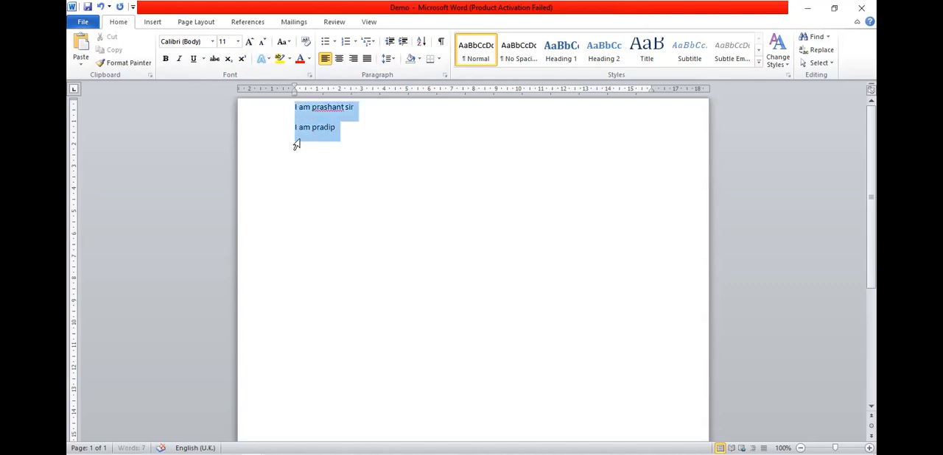
left_click(394, 63)
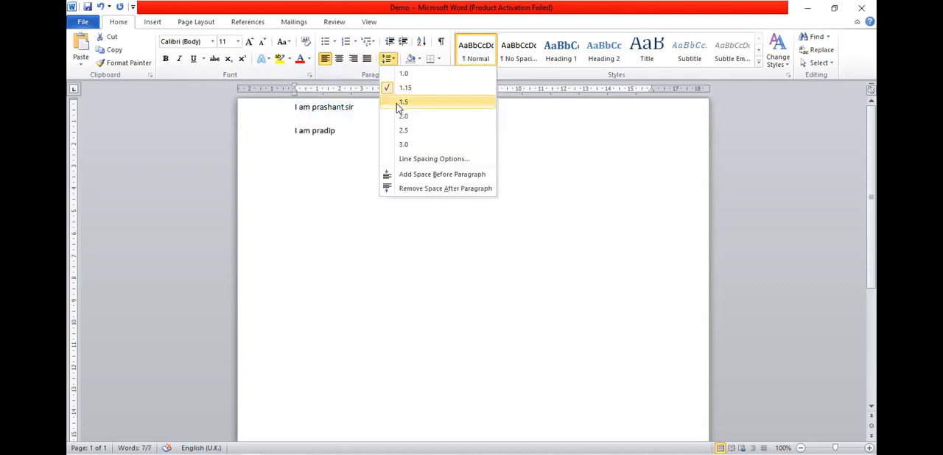
left_click(396, 104)
left_click(394, 62)
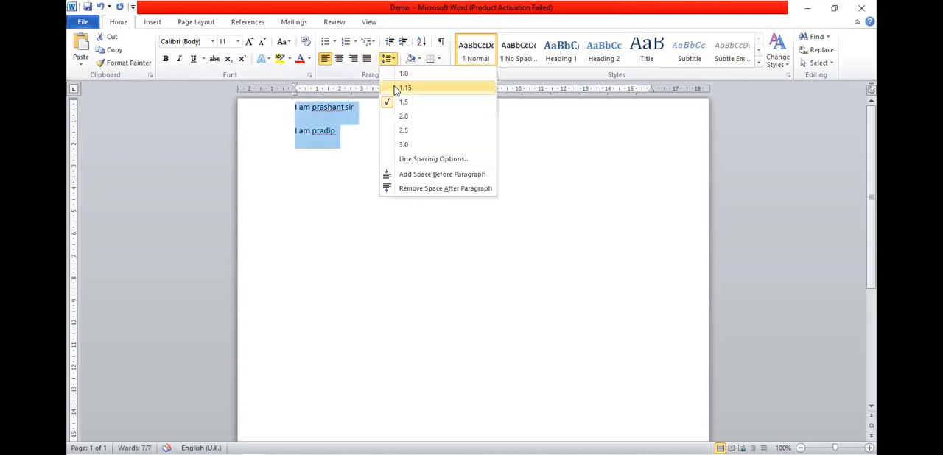
left_click(404, 141)
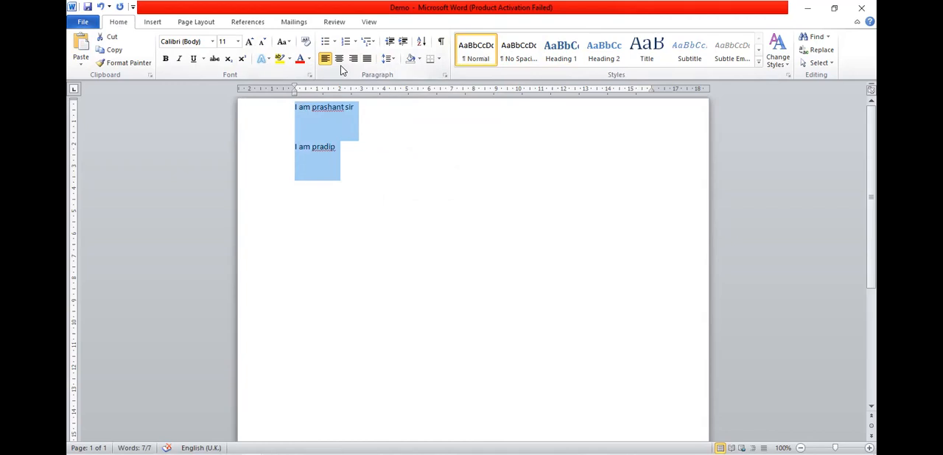
Apply the orange outlined text effect to both lines and deselect the text.
left_click(263, 59)
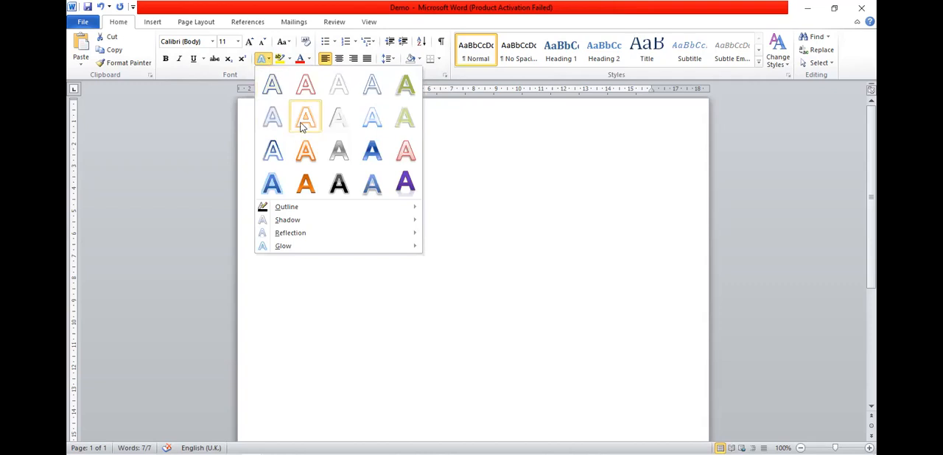
left_click(302, 123)
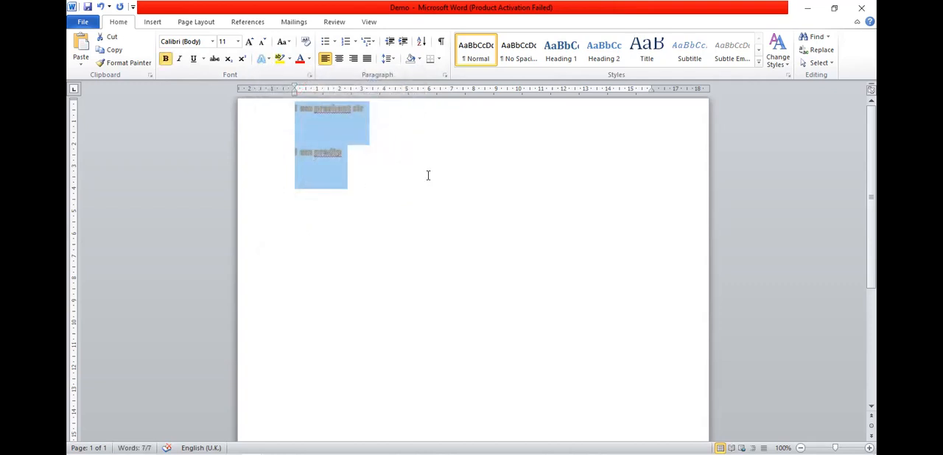
left_click(393, 158)
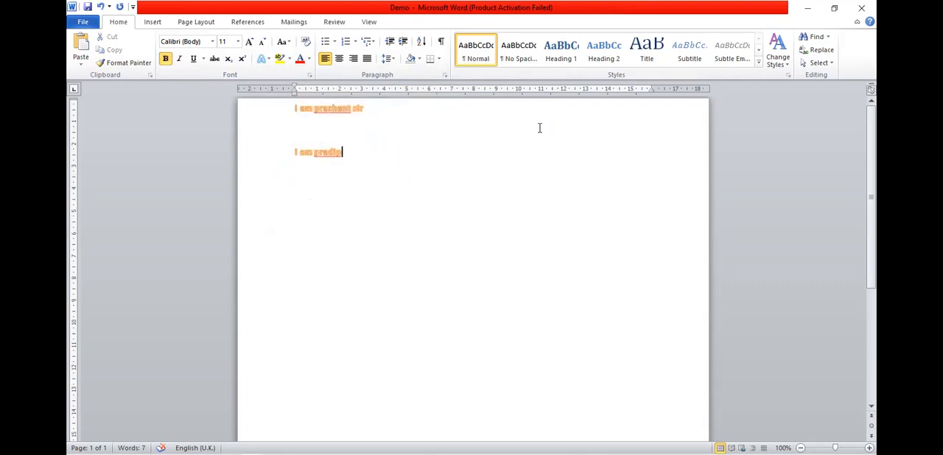
View the information page of the Demo document and return to the text.
left_click(93, 25)
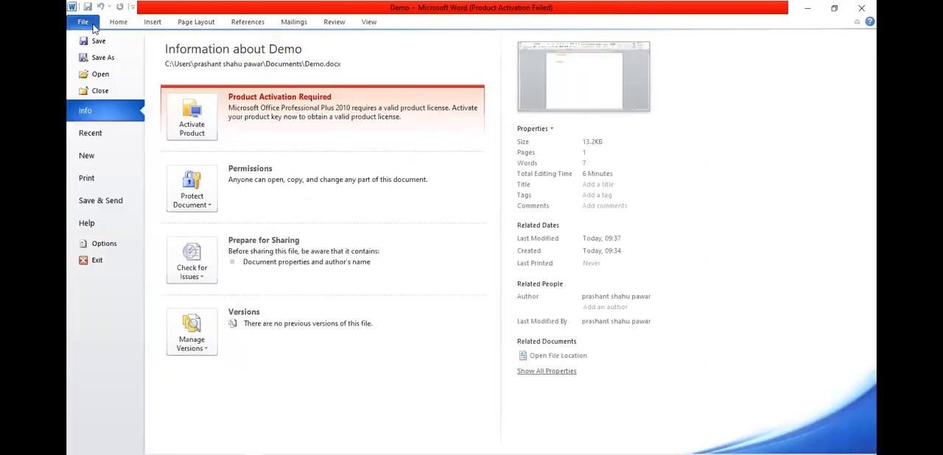
left_click(93, 25)
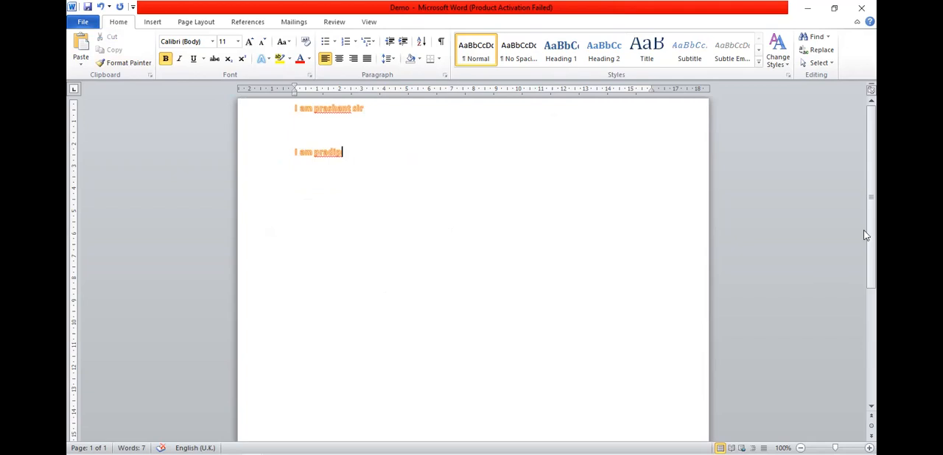
Scroll down to the bottom of the page and back up to the top three times.
left_click_drag(868, 235, 867, 398)
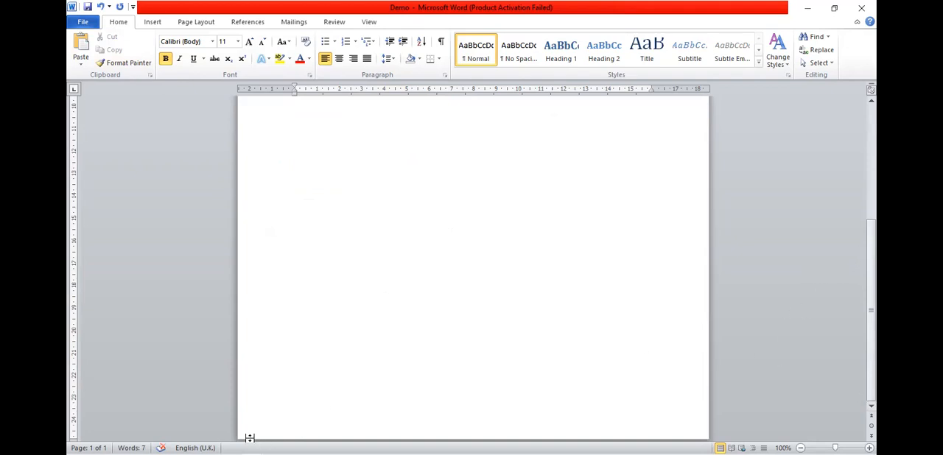
left_click_drag(877, 253, 876, 288)
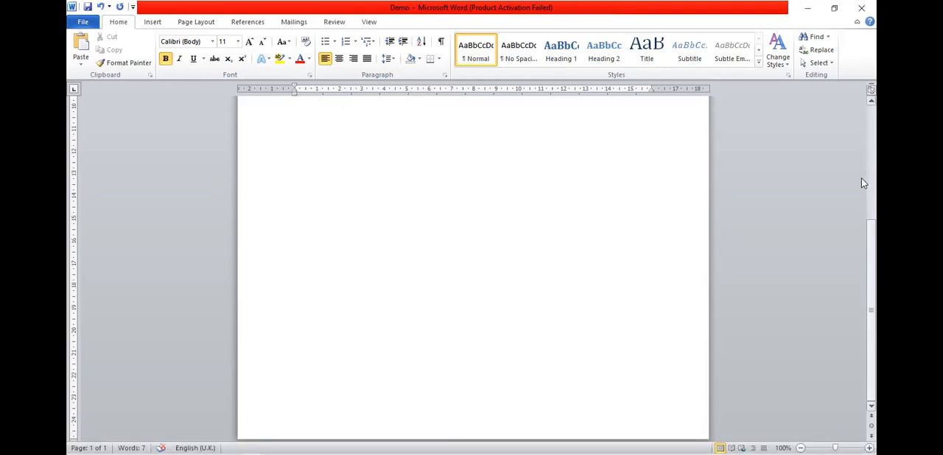
scroll(864, 184, "up", 5)
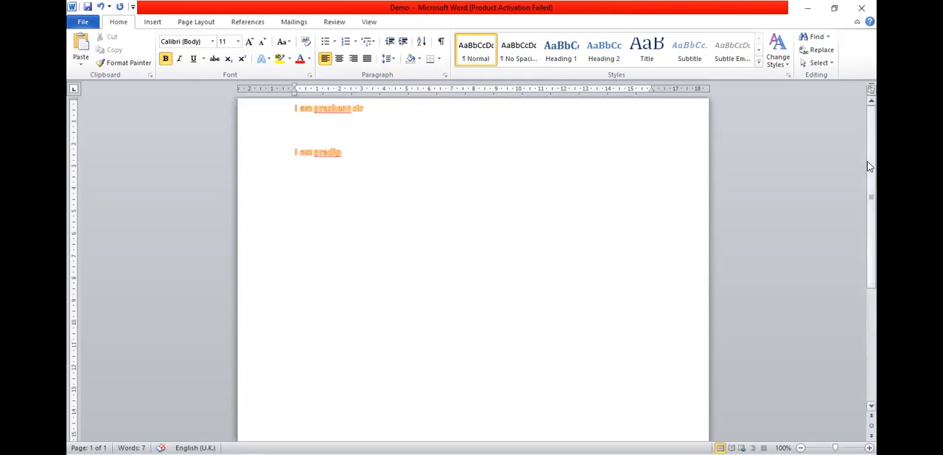
left_click_drag(872, 196, 875, 390)
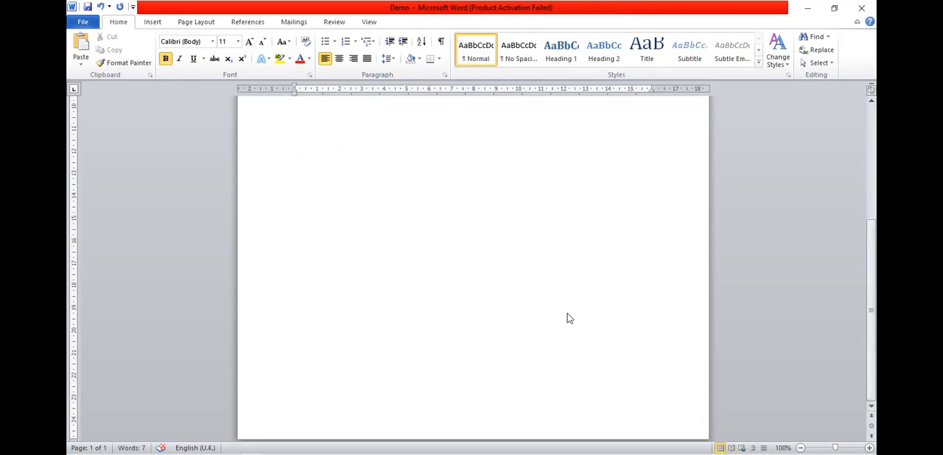
mouse_move(875, 248)
left_mouse_down()
mouse_move(875, 101)
mouse_move(875, 338)
mouse_move(867, 241)
left_mouse_up()
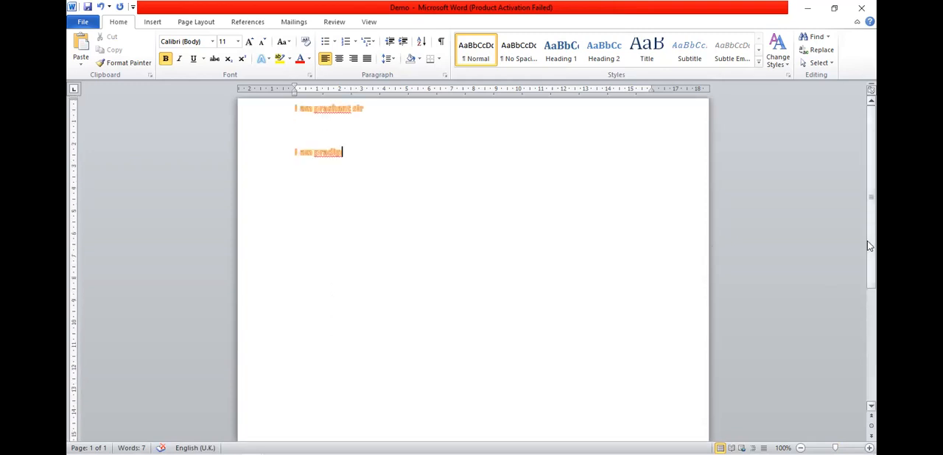
left_click_drag(868, 190, 857, 317)
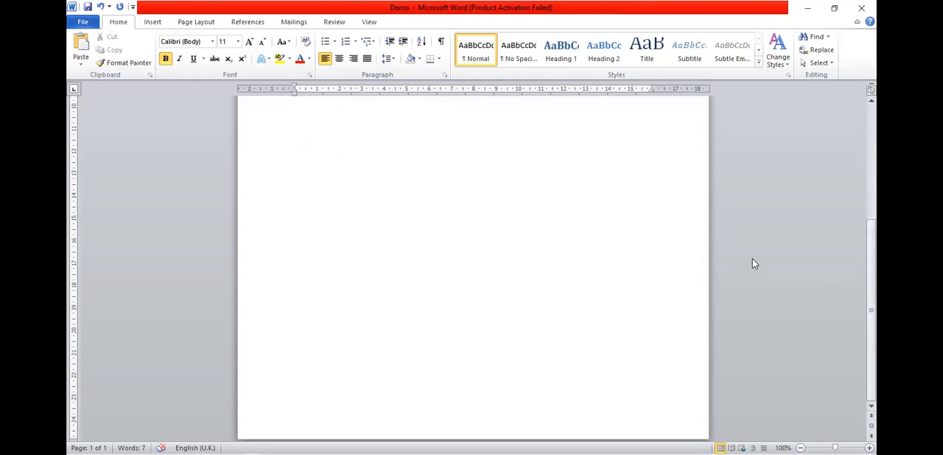
left_click_drag(874, 256, 867, 144)
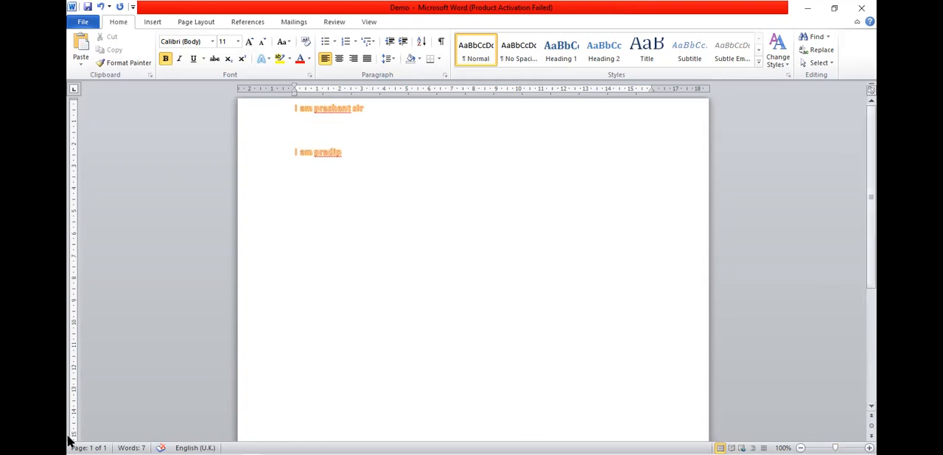
Delete the first names flagged as spelling errors from both lines, leaving "I am" and "I am sir".
mouse_move(70, 446)
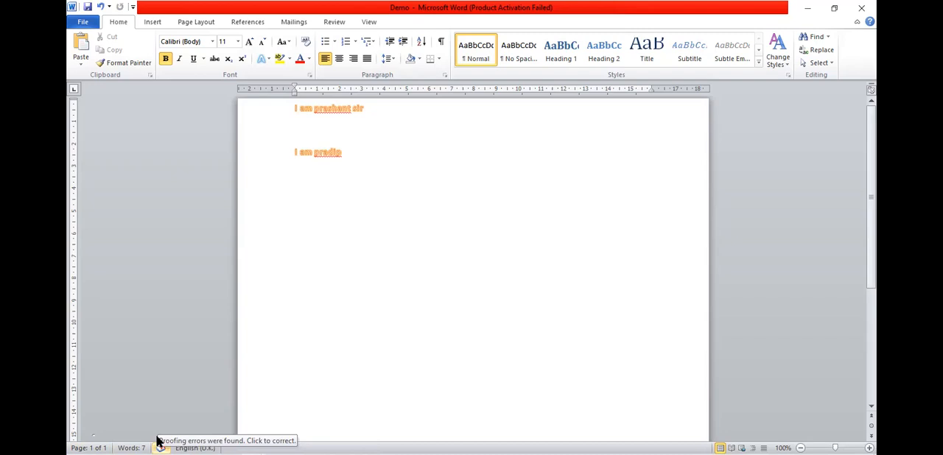
key("BackSpace")
key("BackSpace")
key("BackSpace")
key("BackSpace")
key("BackSpace")
key("BackSpace")
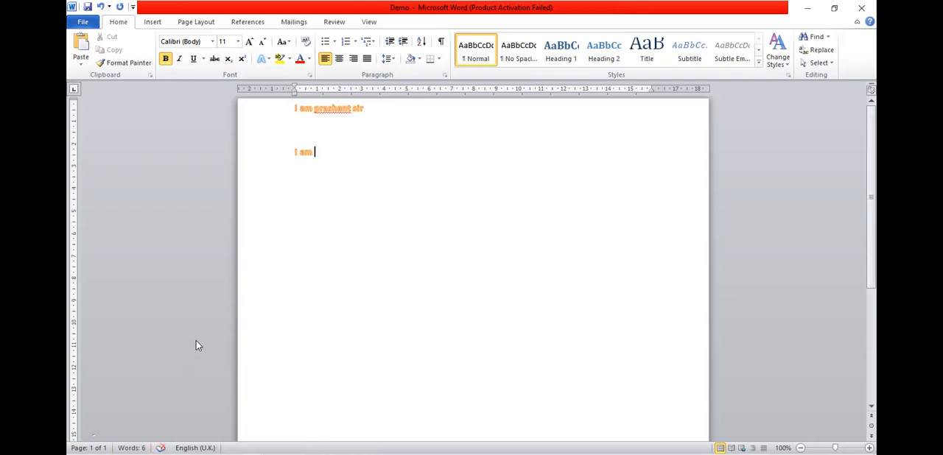
left_click(352, 108)
key("BackSpace")
key("BackSpace")
key("BackSpace")
key("BackSpace")
key("BackSpace")
key("BackSpace")
key("BackSpace")
key("BackSpace")
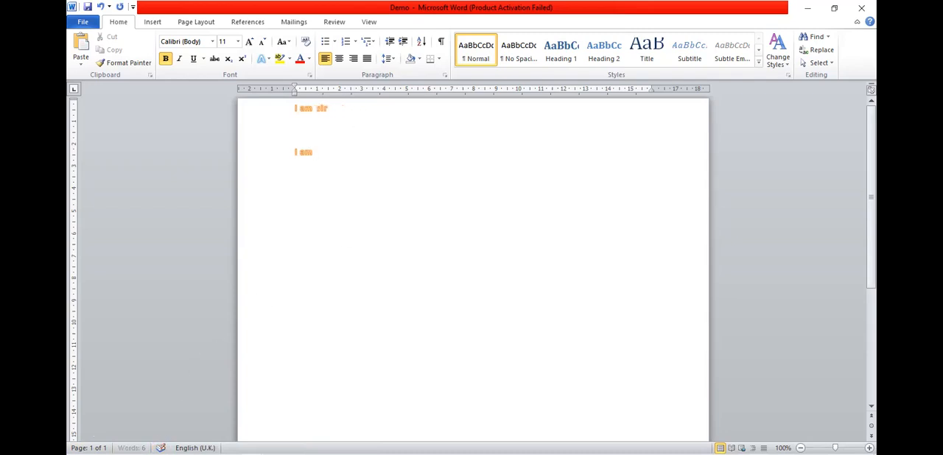
Move the first-line indent of "I am sir" out into the left margin and zoom the page to 87%.
mouse_move(167, 442)
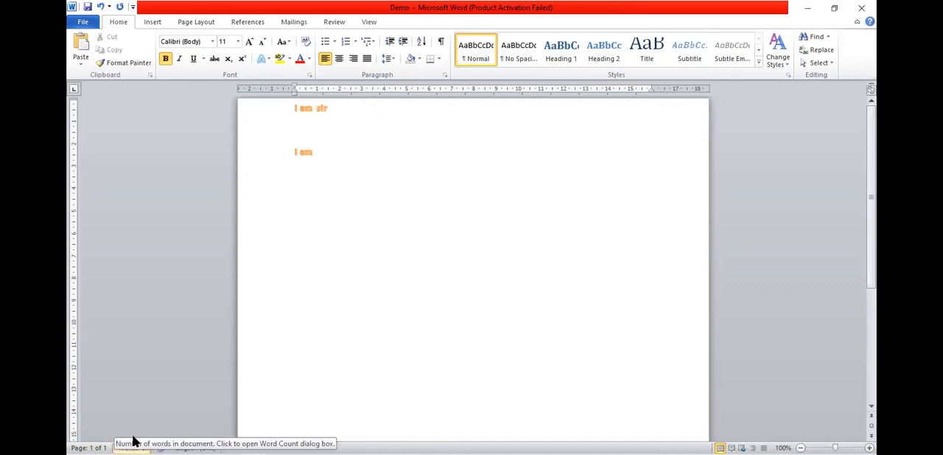
mouse_move(86, 452)
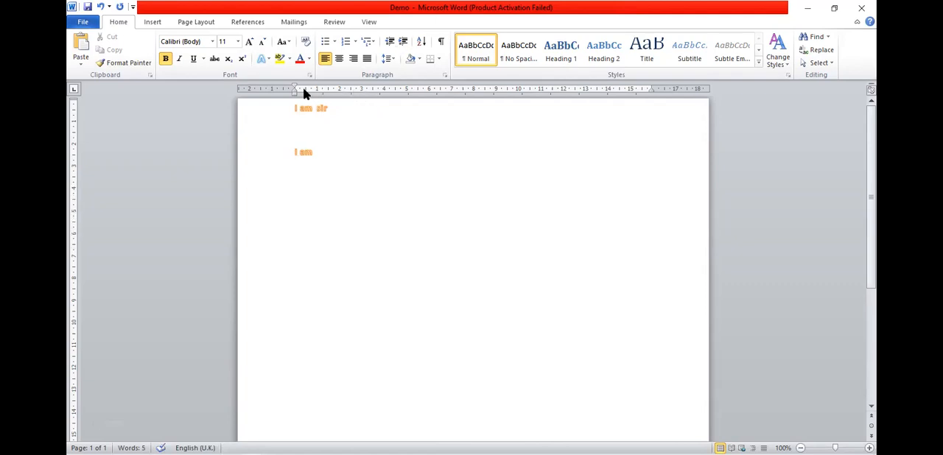
mouse_move(293, 89)
left_mouse_down()
mouse_move(336, 96)
mouse_move(292, 91)
left_mouse_up()
mouse_move(831, 435)
mouse_move(832, 442)
left_mouse_down()
mouse_move(842, 442)
mouse_move(831, 442)
left_mouse_up()
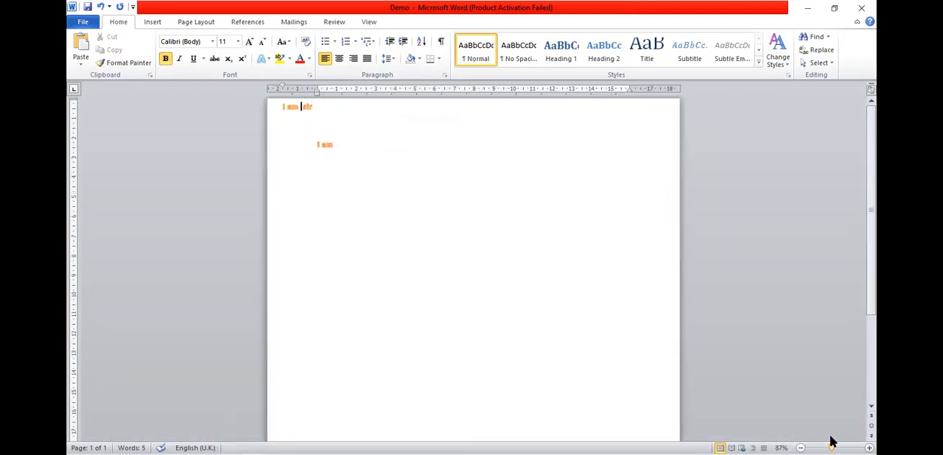
View the document in Full Screen Reading with its view options and in Draft view, returning to Print Layout.
left_click(743, 442)
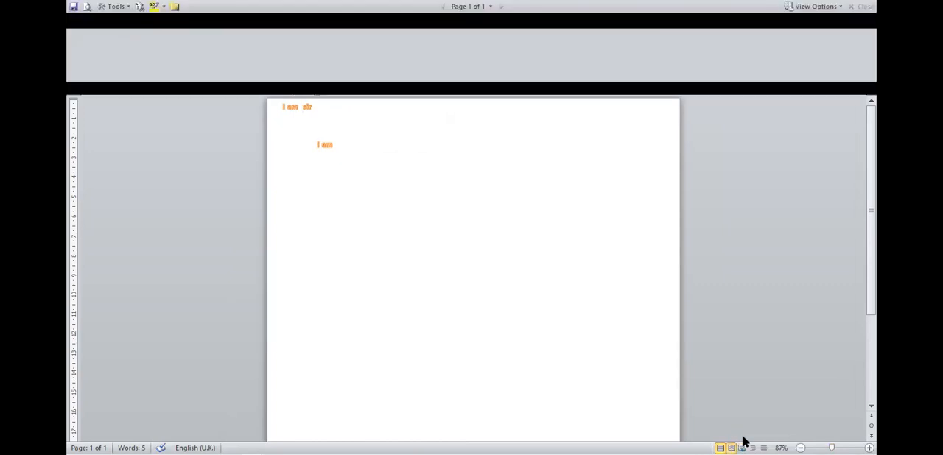
left_click(826, 7)
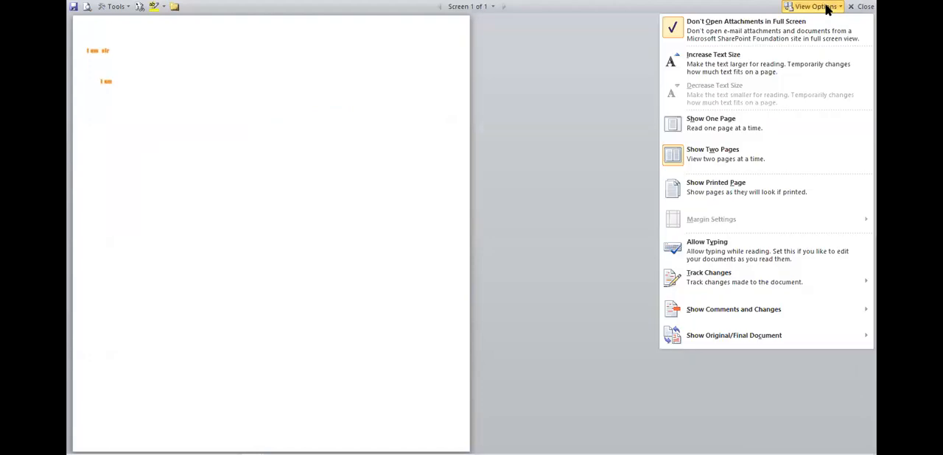
left_click(859, 7)
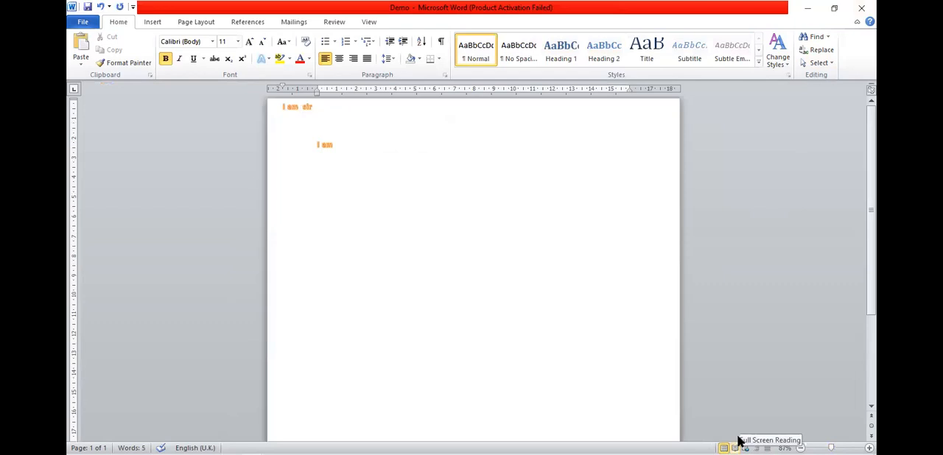
left_click(766, 442)
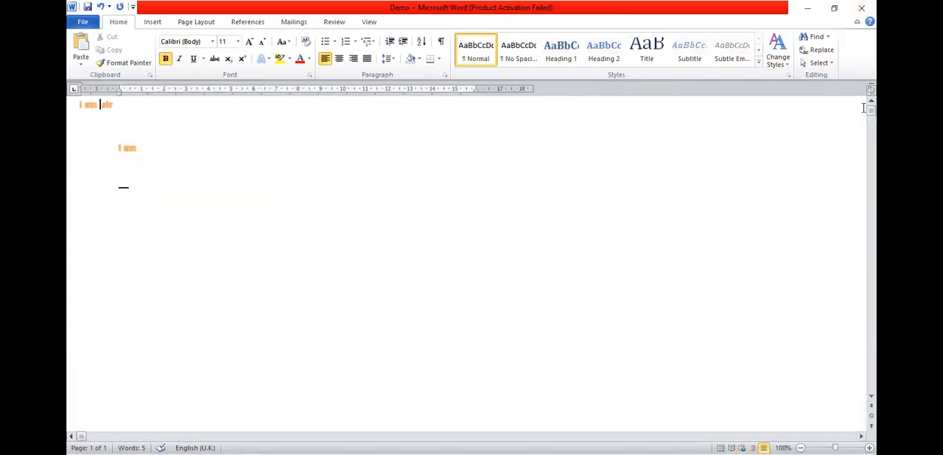
left_click(719, 445)
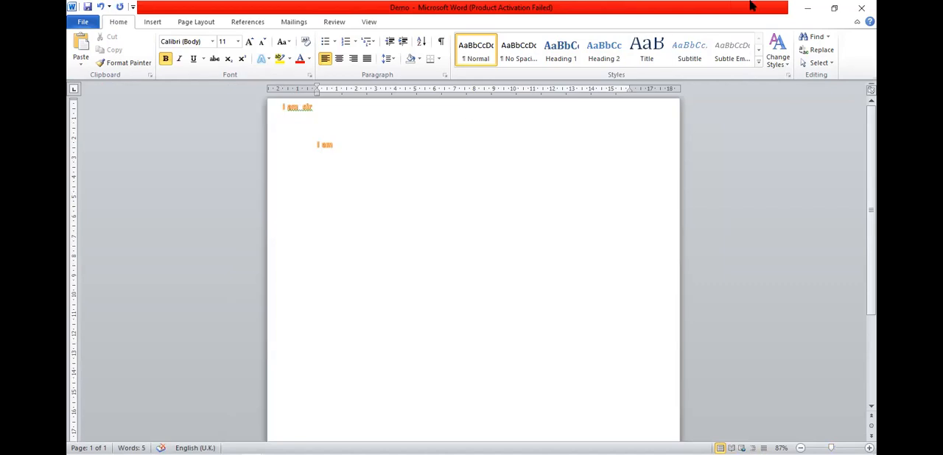
Close the Demo document and save the changes made to it.
left_click(860, 9)
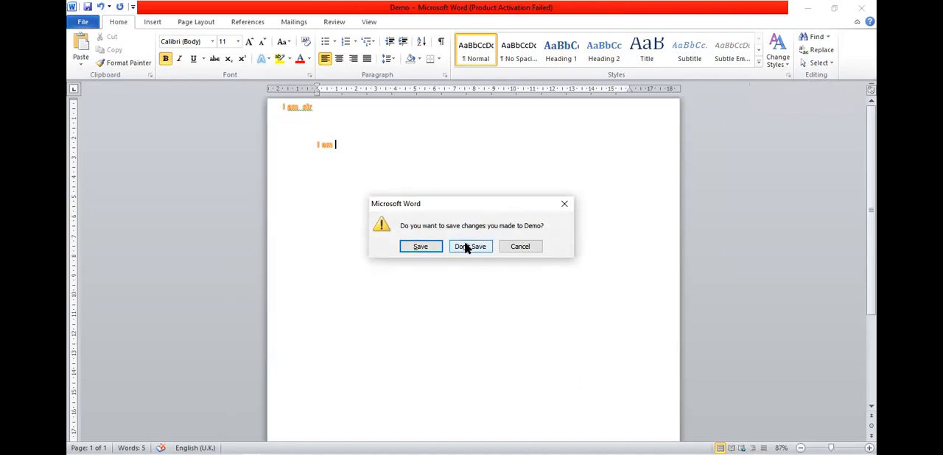
left_click(420, 247)
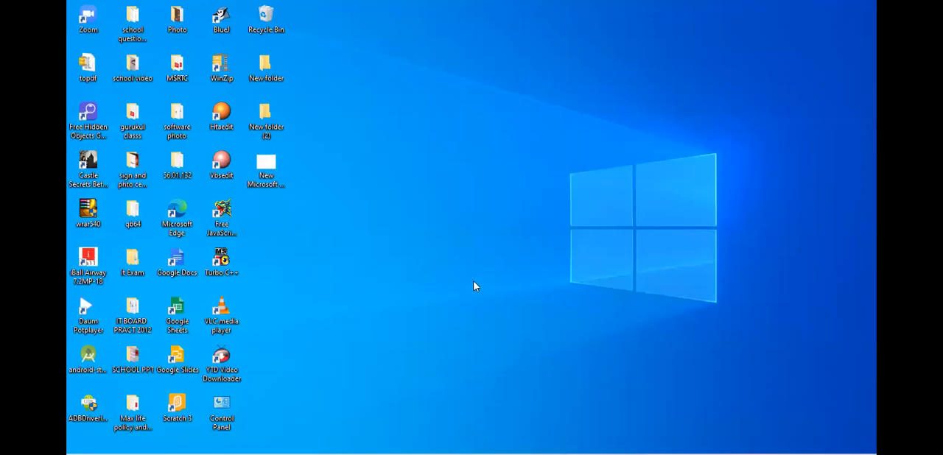